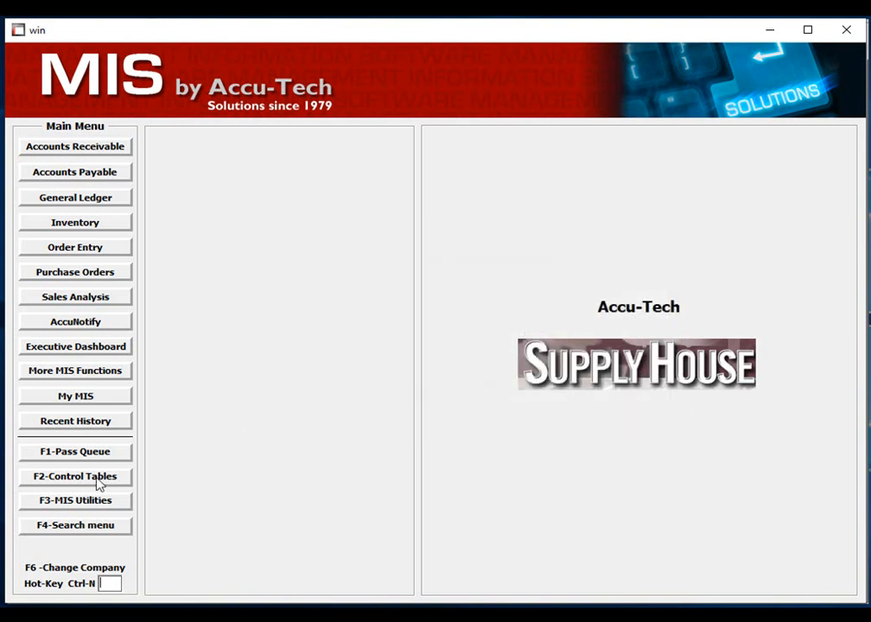
Examine the Print/General settings in the ACBOB user profile, including form selection during Order Entry, and exit User Profile Maintenance.
{"action": "key", "text": "ctrl+n"}
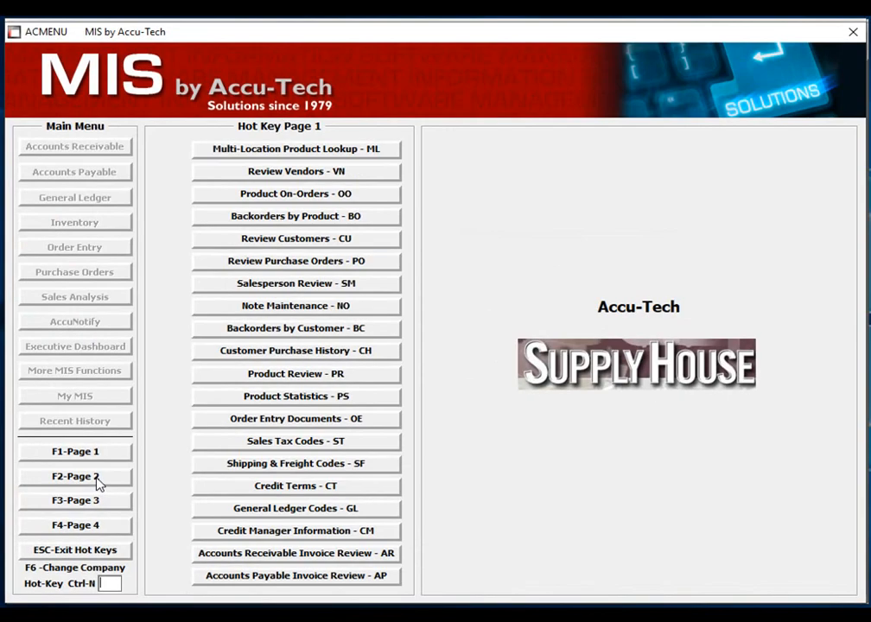
{"action": "left_click", "coordinate": [97, 500]}
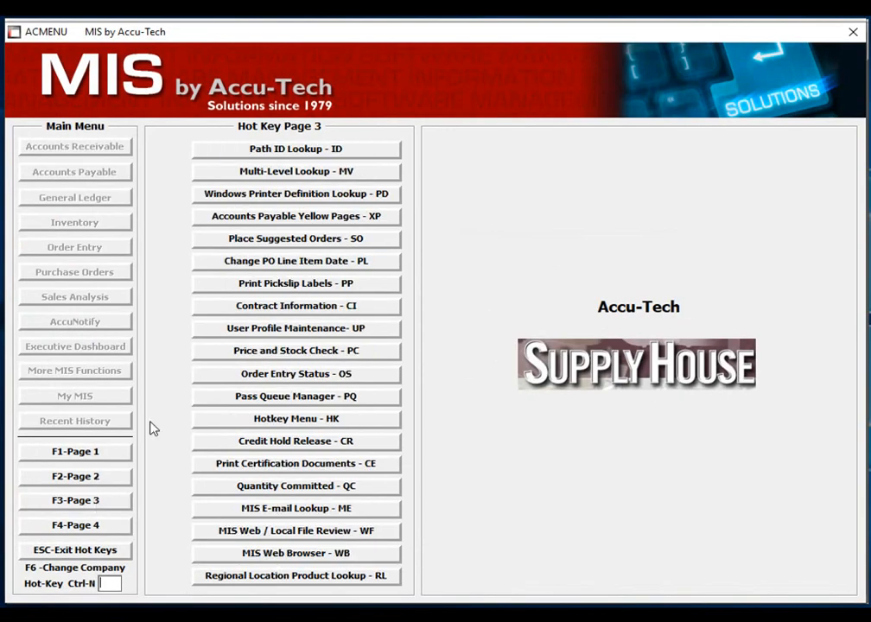
{"action": "left_click", "coordinate": [318, 334]}
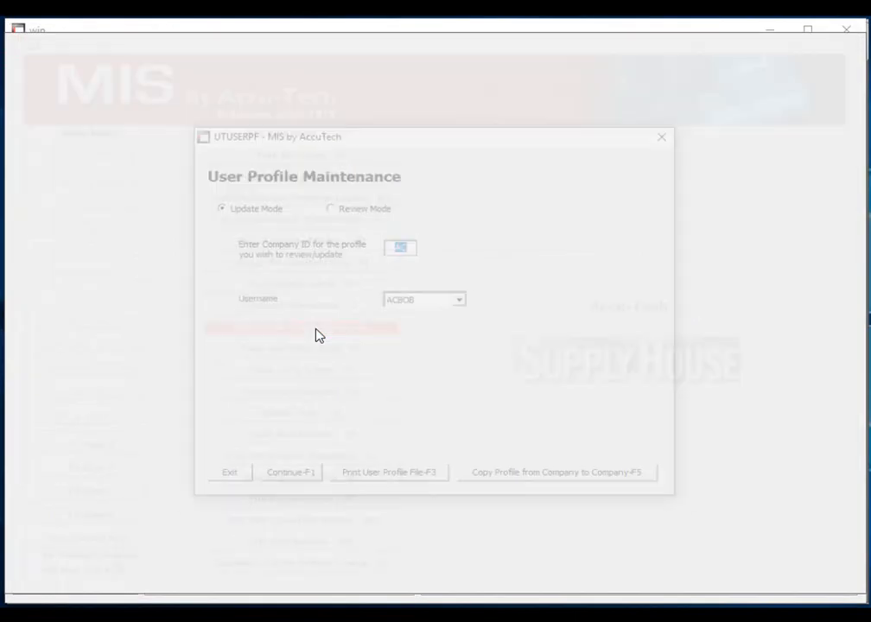
{"action": "left_click", "coordinate": [288, 484]}
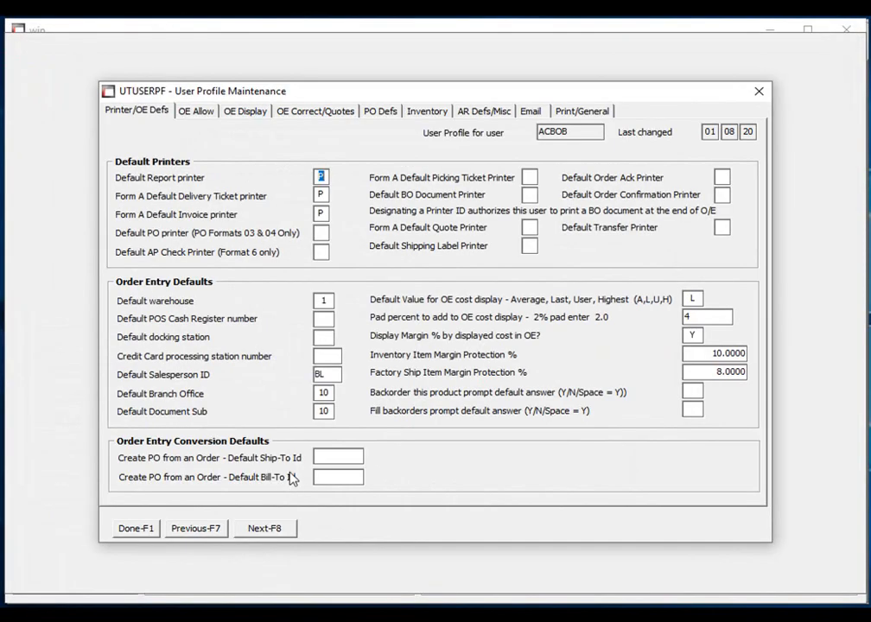
{"action": "left_click", "coordinate": [585, 111]}
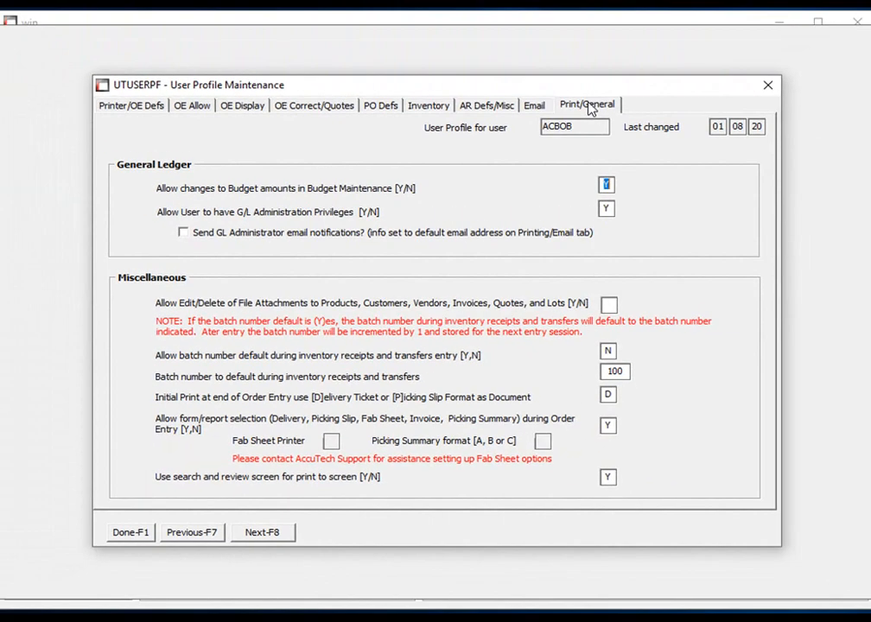
{"action": "left_click", "coordinate": [131, 533]}
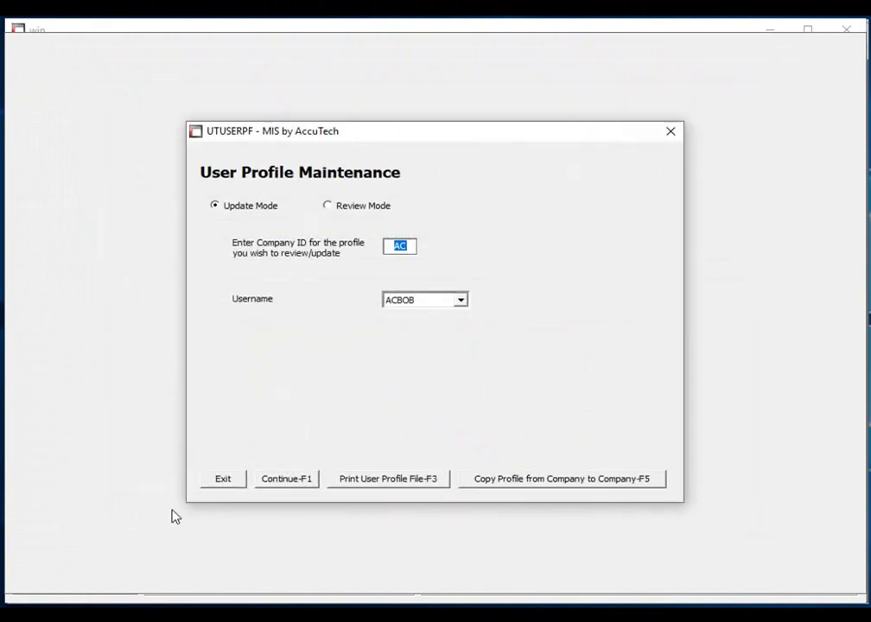
{"action": "left_click", "coordinate": [209, 482]}
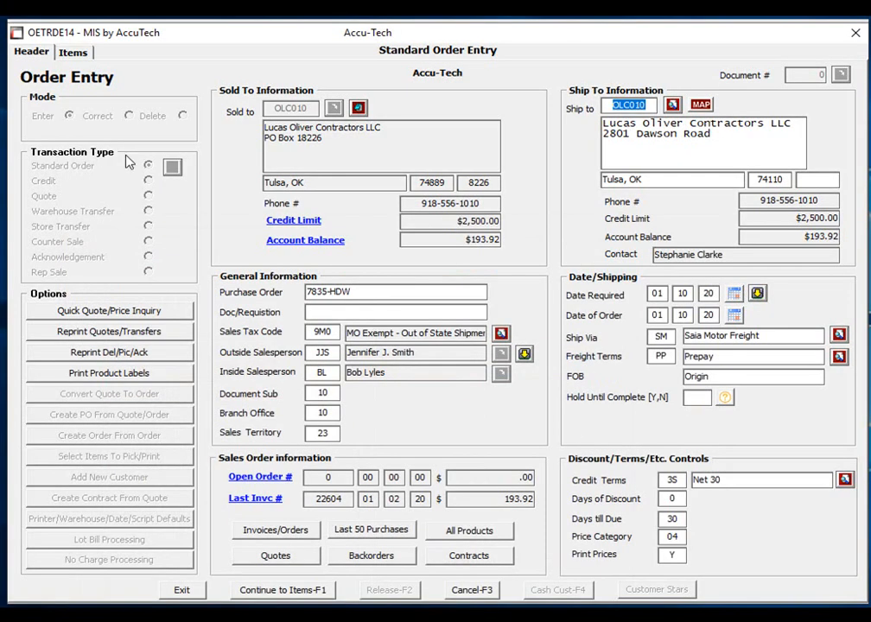
Total and print the order with only Picking Slip, Sales Order Acknowledgement and Order Confirmation selected, declining variable comments.
{"action": "left_click", "coordinate": [74, 52]}
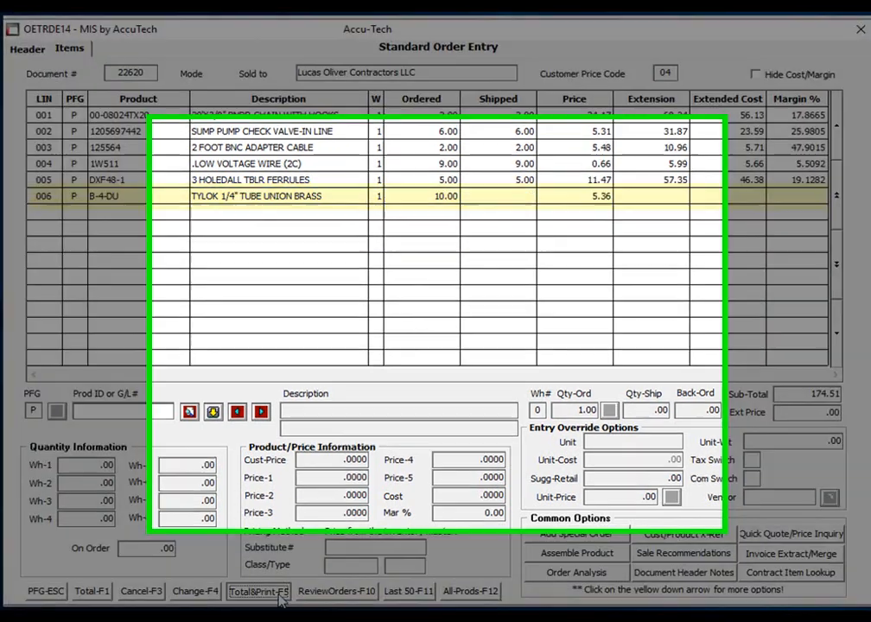
{"action": "left_click", "coordinate": [282, 588]}
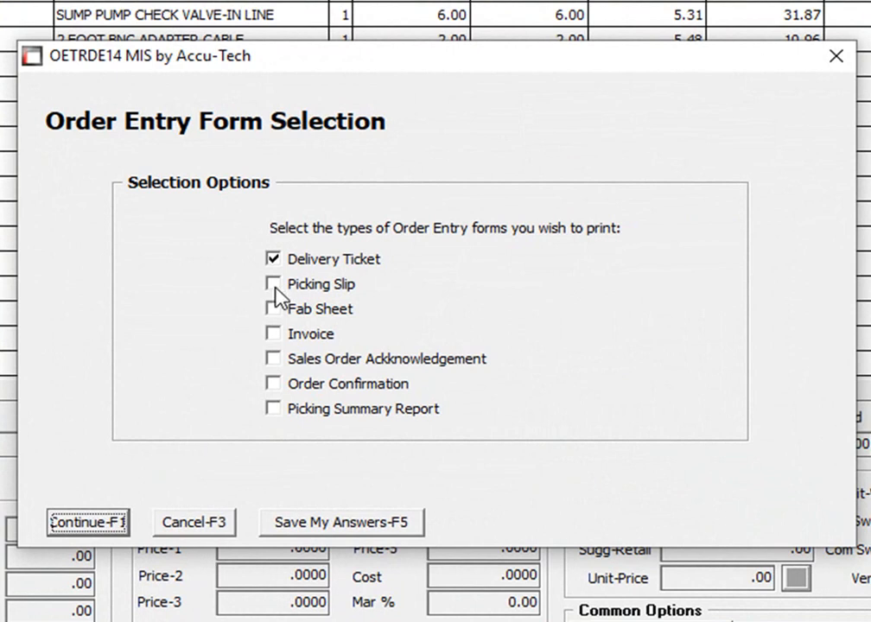
{"action": "left_click", "coordinate": [275, 285]}
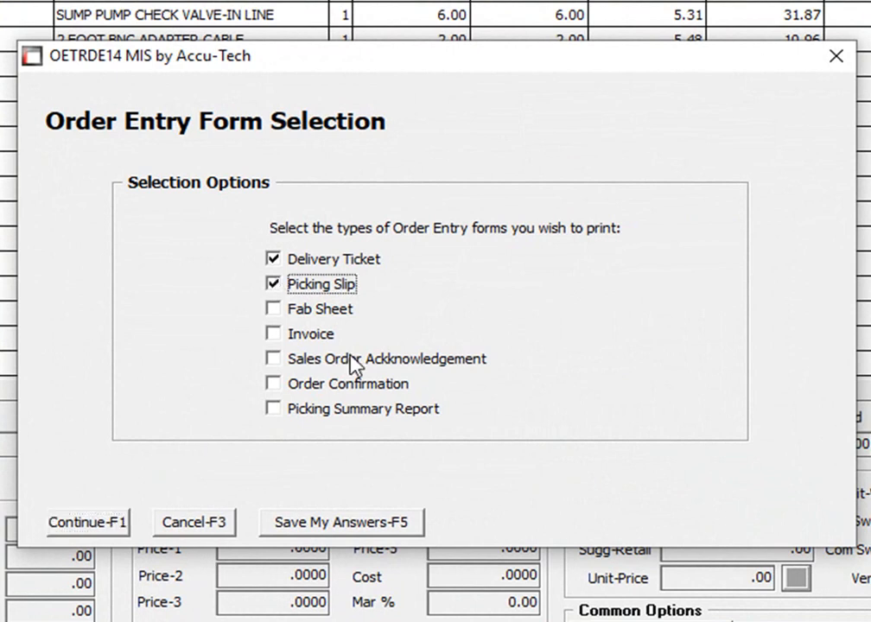
{"action": "left_click", "coordinate": [275, 259]}
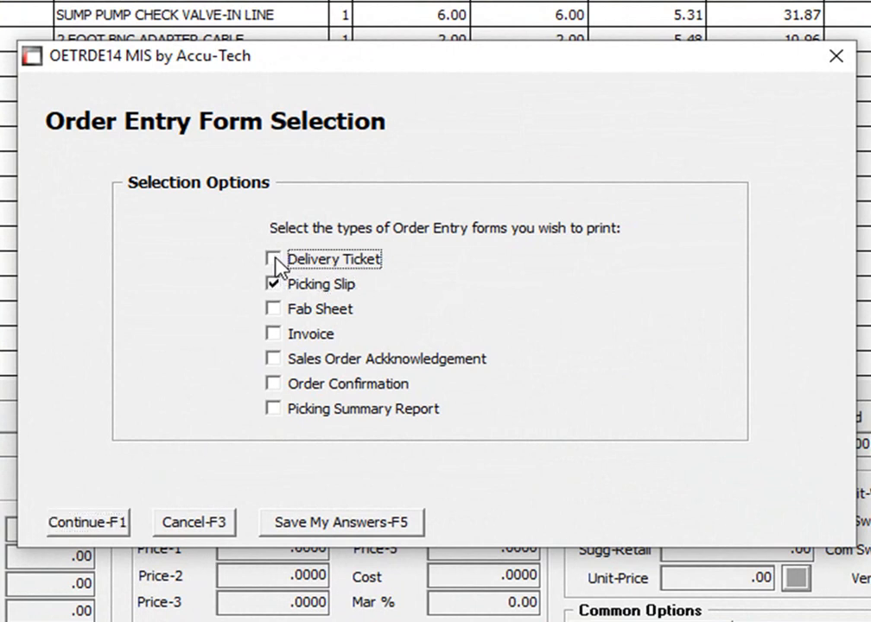
{"action": "left_click", "coordinate": [274, 358]}
{"action": "left_click", "coordinate": [277, 385]}
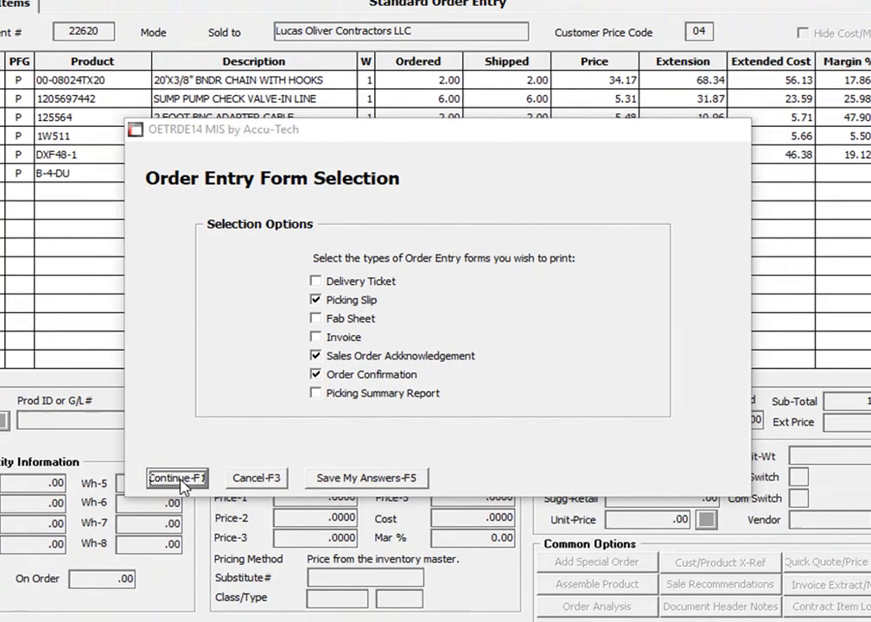
{"action": "left_click", "coordinate": [93, 525]}
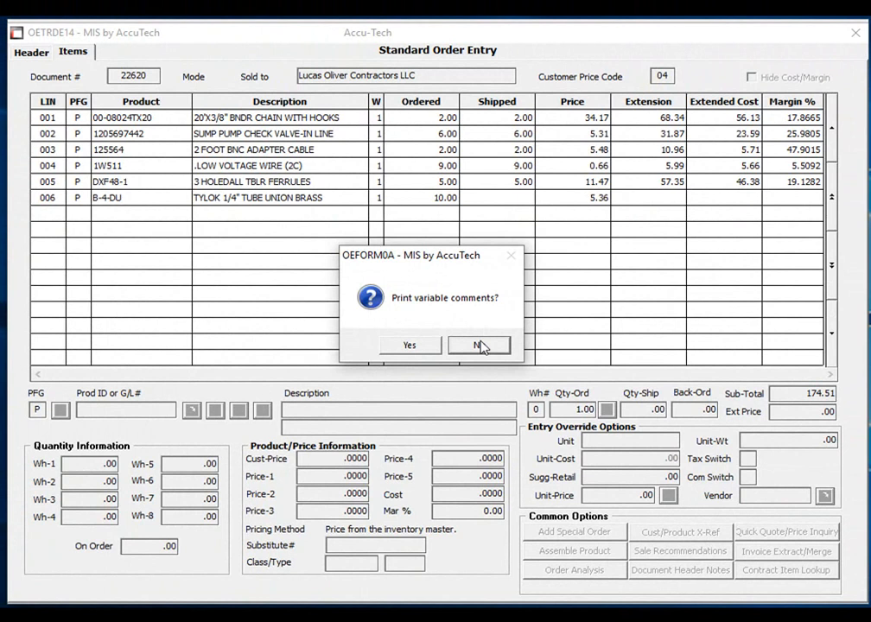
{"action": "left_click", "coordinate": [481, 347]}
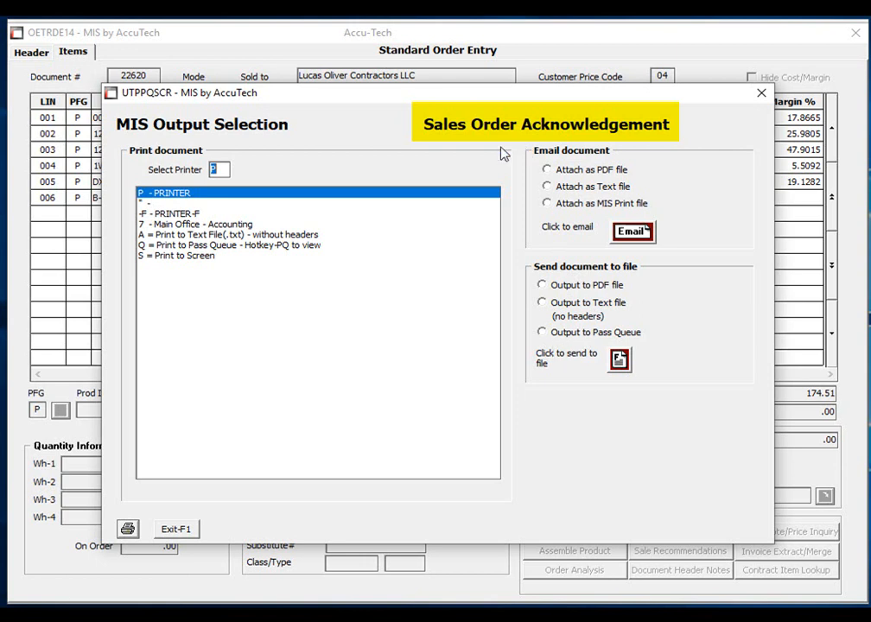
Email the Sales Order Acknowledgement as a PDF under its suggested file name to the customer's contact from the email address book.
{"action": "left_click", "coordinate": [545, 170]}
{"action": "left_click", "coordinate": [632, 232]}
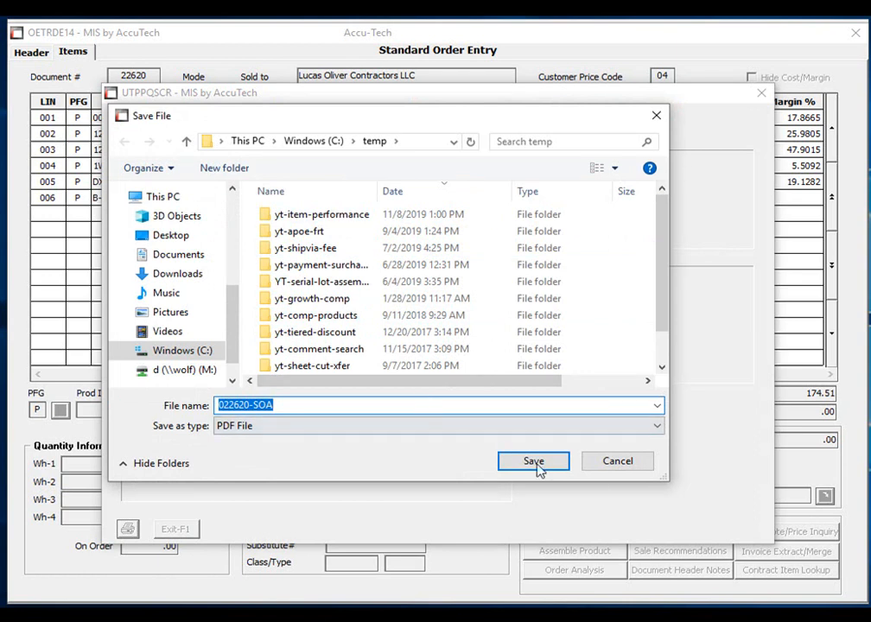
{"action": "left_click", "coordinate": [565, 467]}
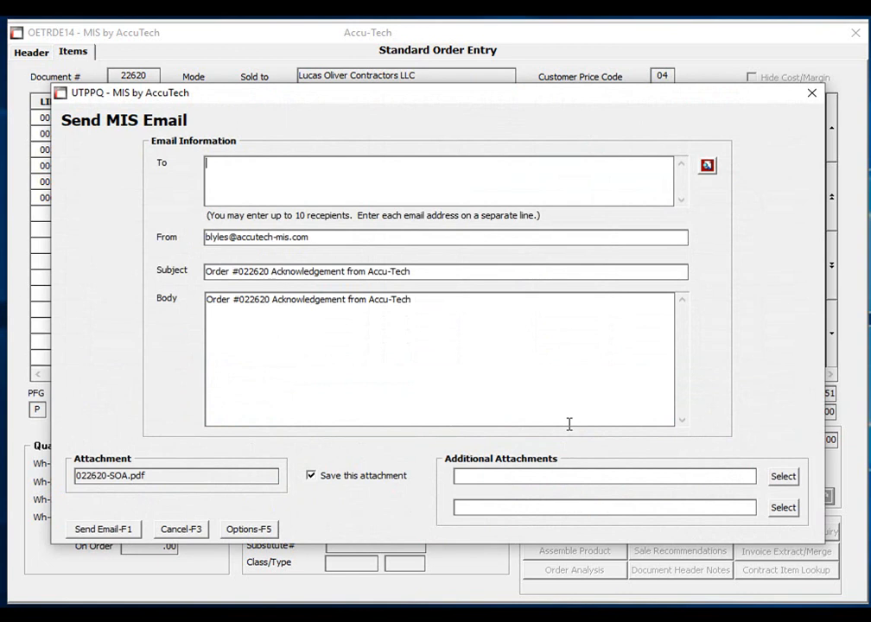
{"action": "left_click", "coordinate": [707, 167]}
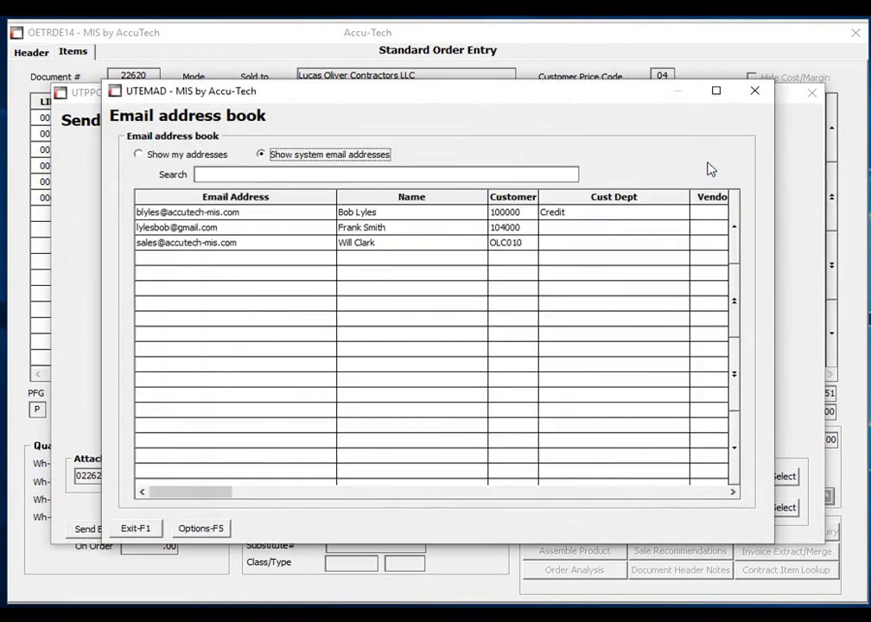
{"action": "double_click", "coordinate": [380, 244]}
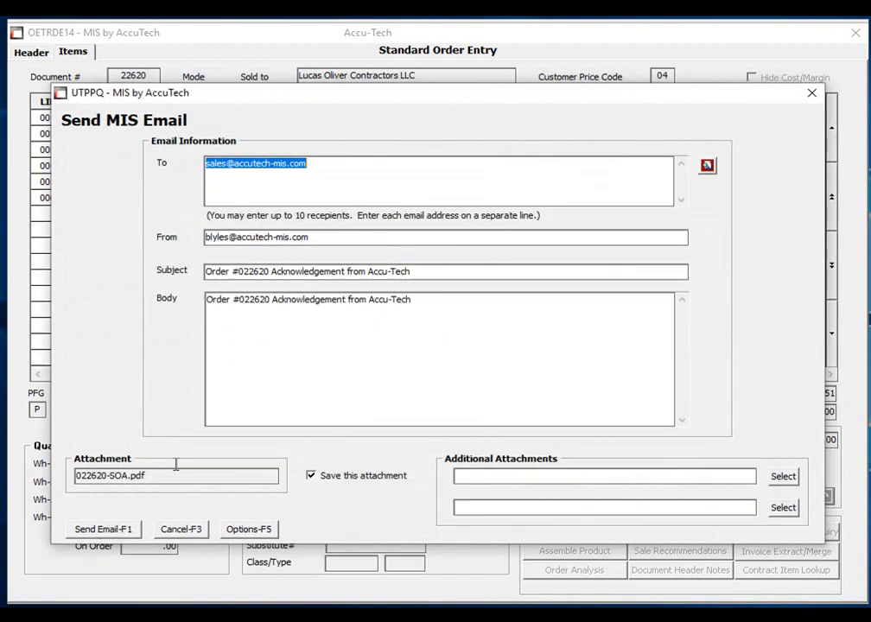
{"action": "left_click", "coordinate": [132, 533]}
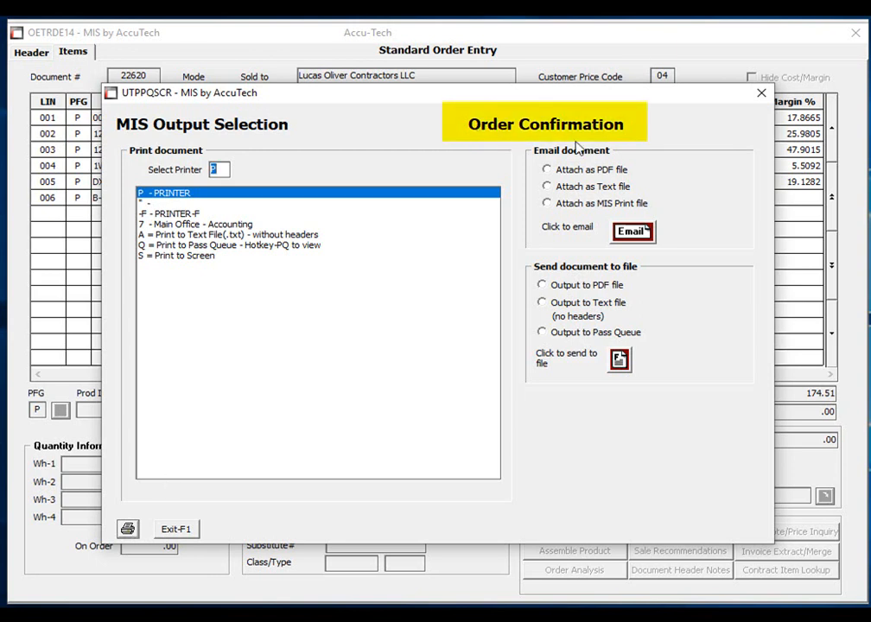
Email the Order Confirmation as a PDF under its suggested file name to the same address book contact.
{"action": "left_click", "coordinate": [560, 170]}
{"action": "left_click", "coordinate": [624, 231]}
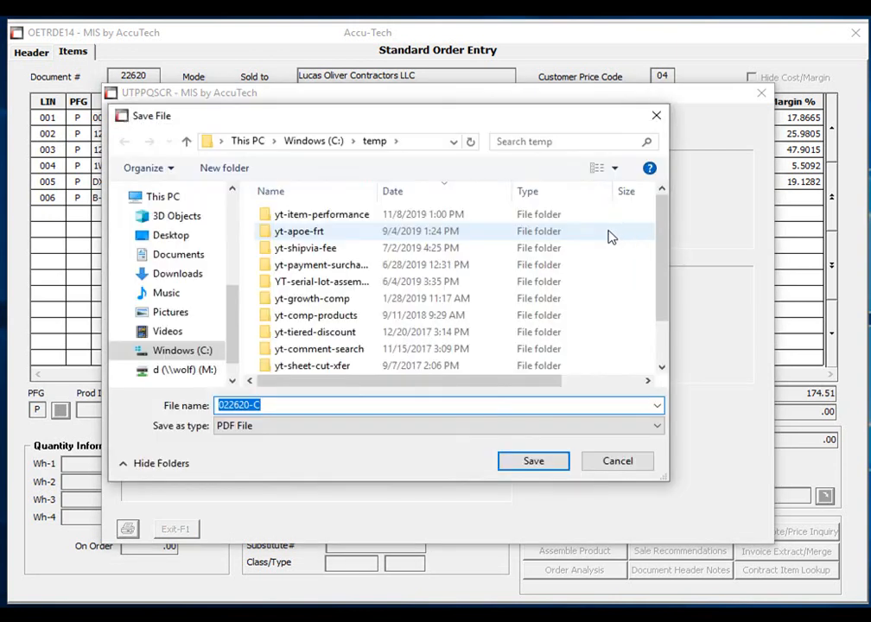
{"action": "left_click", "coordinate": [533, 462]}
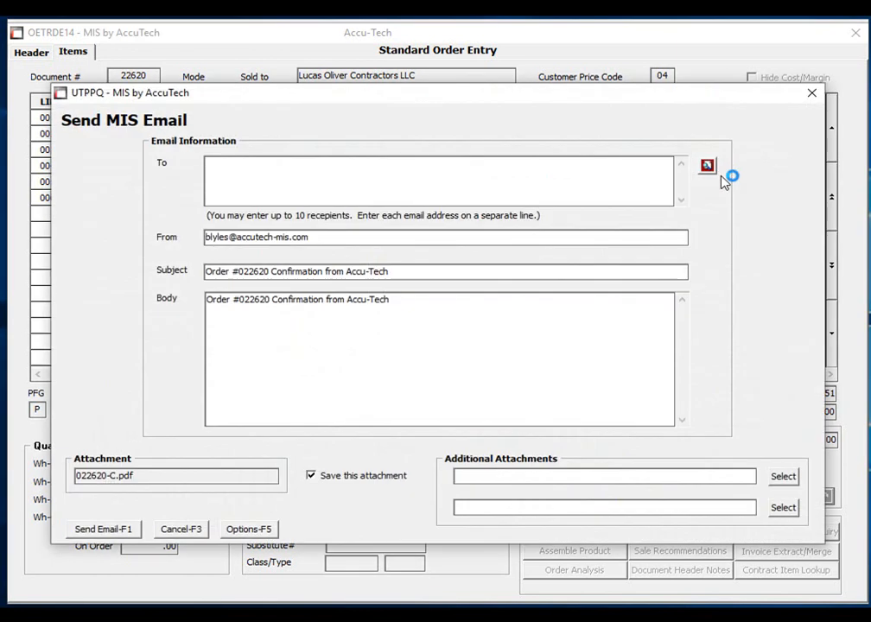
{"action": "left_click", "coordinate": [708, 168]}
{"action": "double_click", "coordinate": [478, 244]}
{"action": "left_click", "coordinate": [130, 530]}
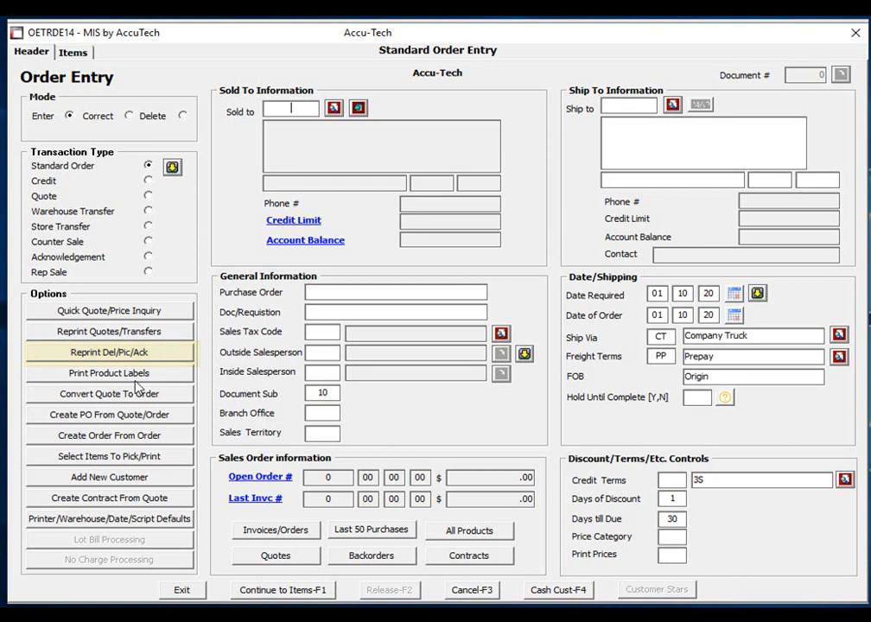
Bring up the document reprint options in Order Entry, select Order Confirmation (O), and cancel the reprint.
{"action": "left_click", "coordinate": [131, 353]}
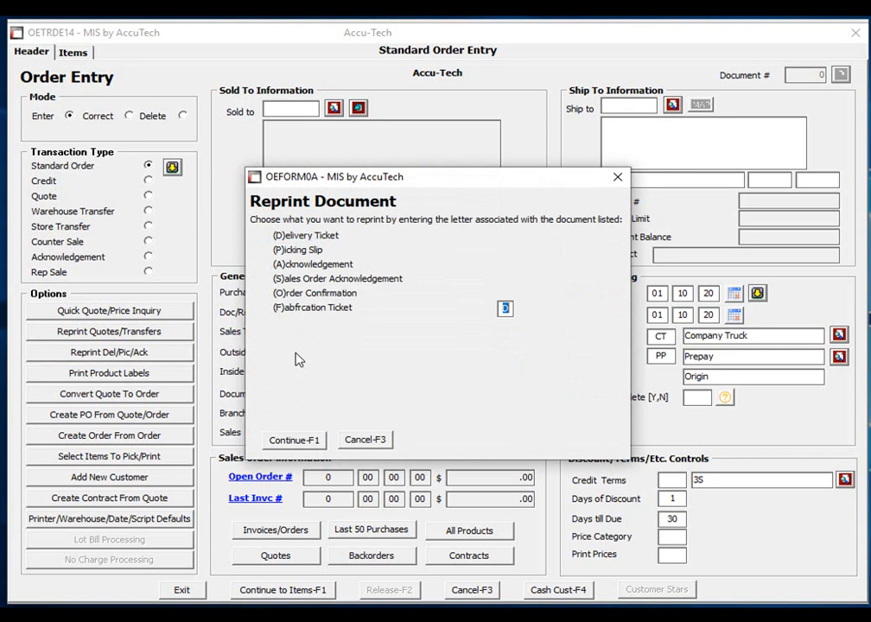
{"action": "key", "text": "BackSpace"}
{"action": "type", "text": "O"}
{"action": "key", "text": "Return"}
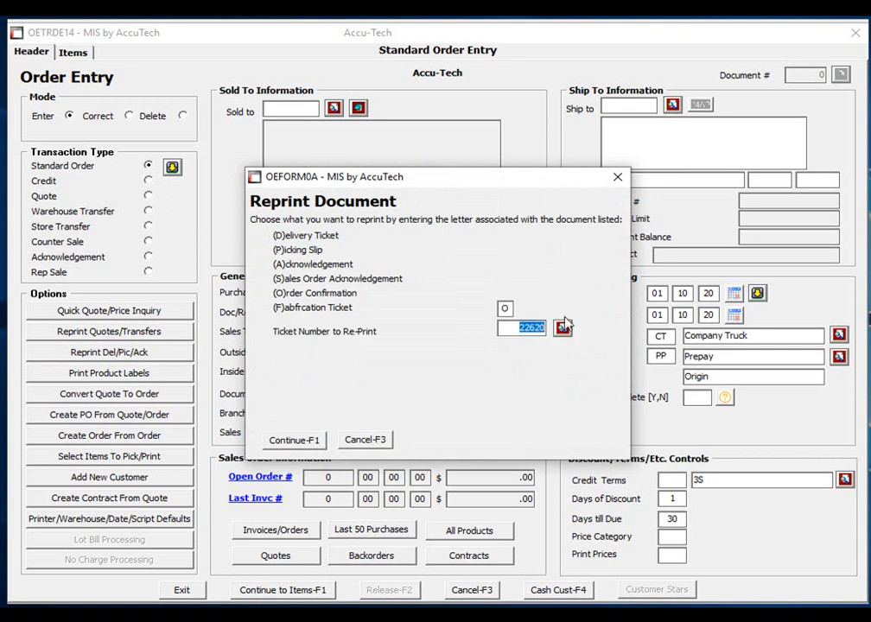
{"action": "left_click", "coordinate": [385, 441]}
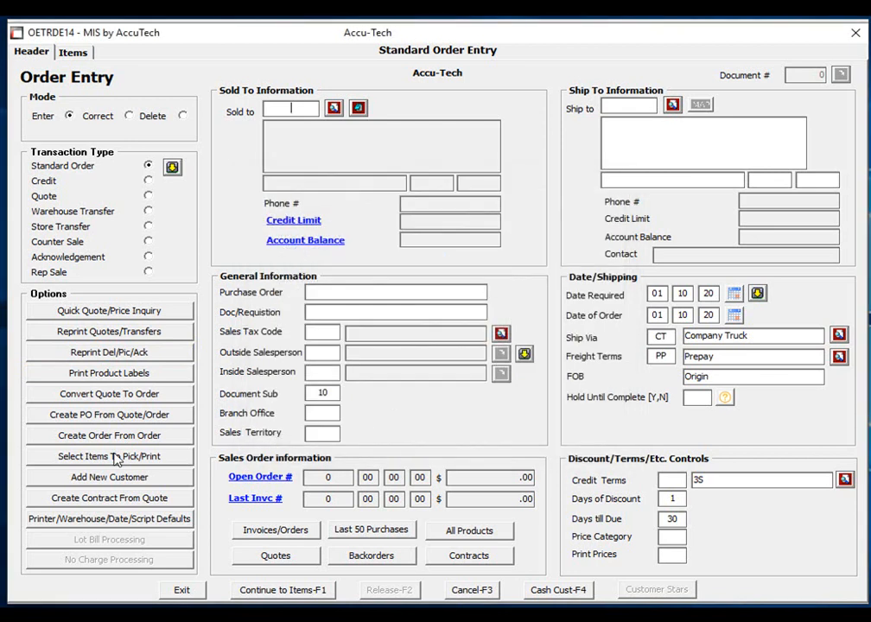
Review a current Johnson & Brian LLC document through Order Entry Documents, view its reprint options, and cancel without printing.
{"action": "key", "text": "ctrl+n"}
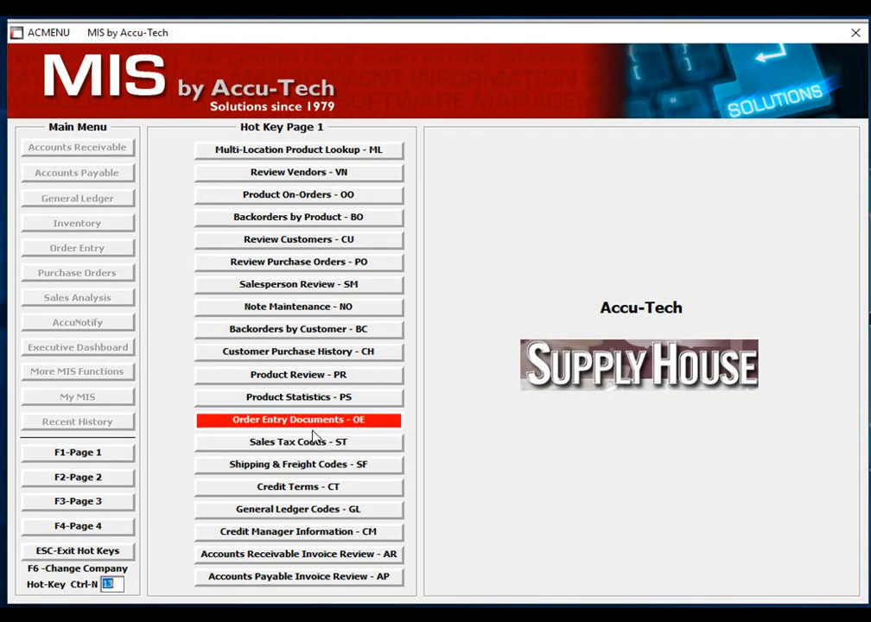
{"action": "left_click", "coordinate": [322, 420]}
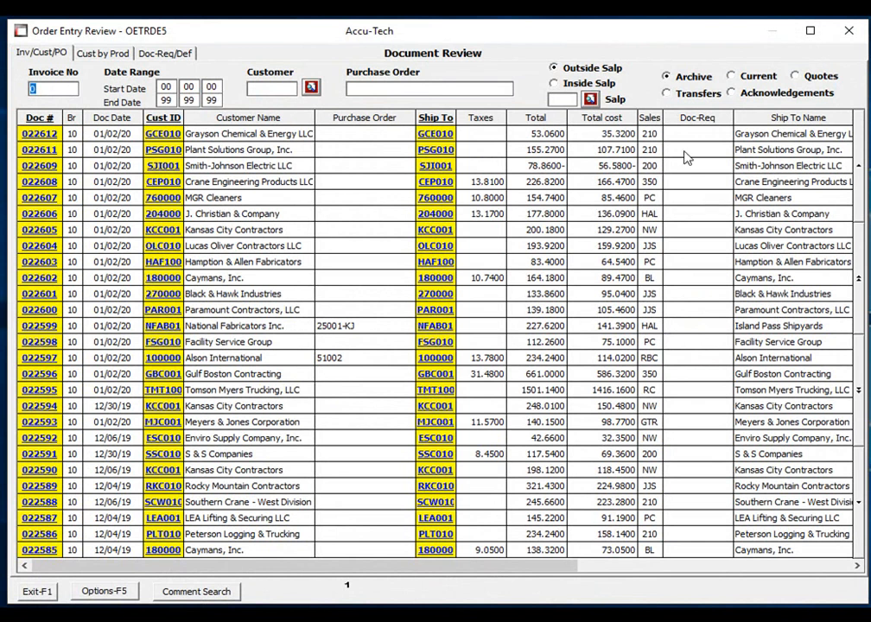
{"action": "left_click", "coordinate": [733, 77]}
{"action": "left_click", "coordinate": [48, 166]}
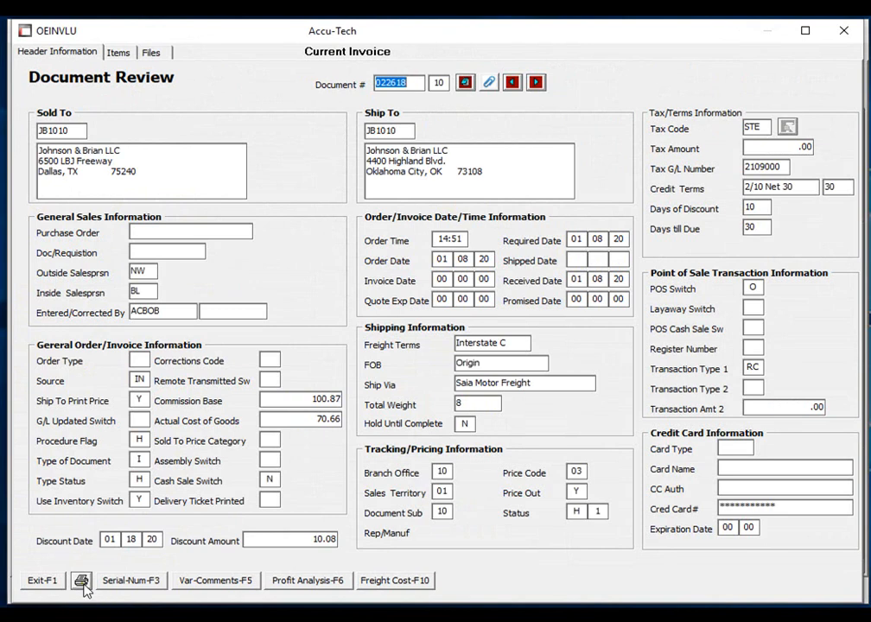
{"action": "left_click", "coordinate": [82, 581]}
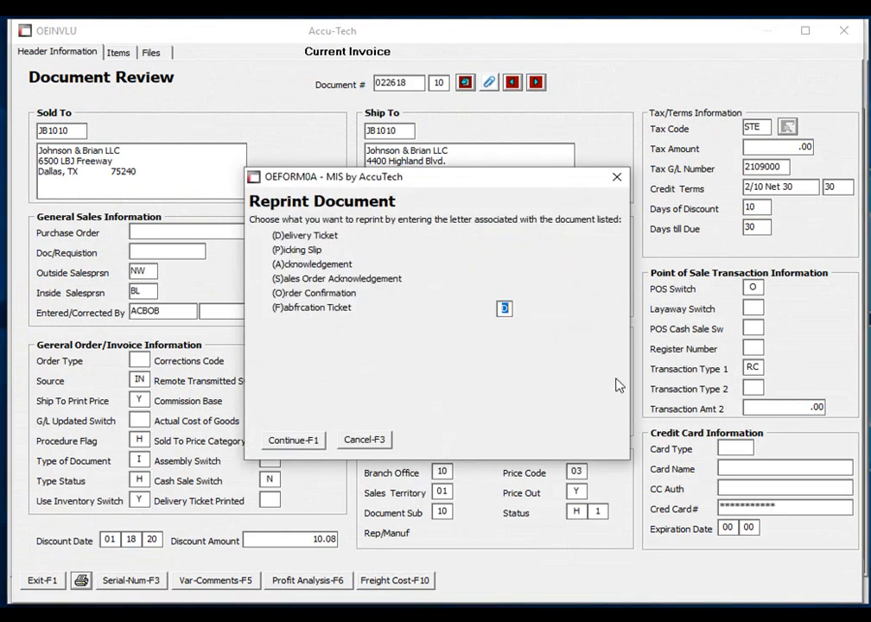
{"action": "left_click", "coordinate": [378, 441]}
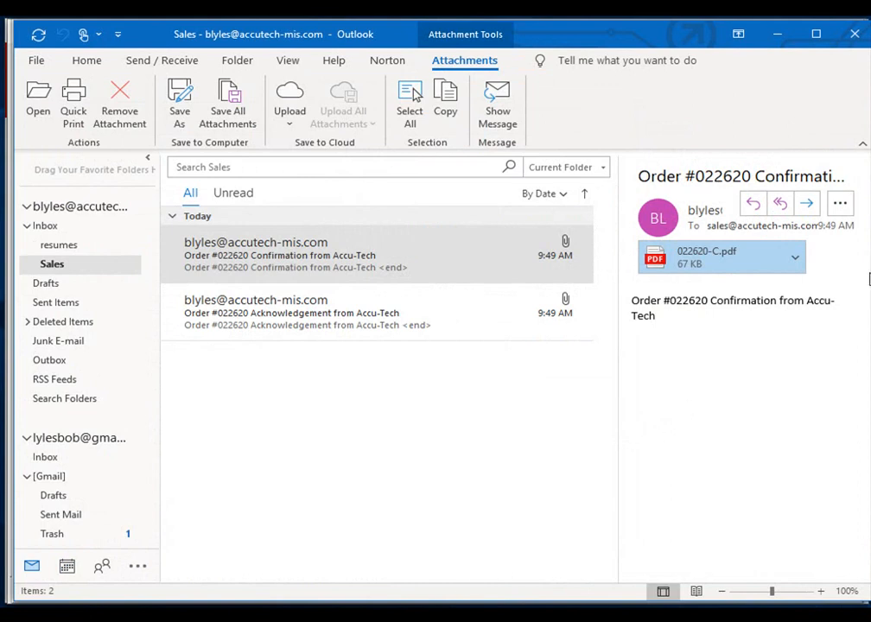
In Outlook, examine the order confirmation email's PDF attachment down to the totals, and close it.
{"action": "left_click", "coordinate": [796, 257]}
{"action": "left_click", "coordinate": [755, 312]}
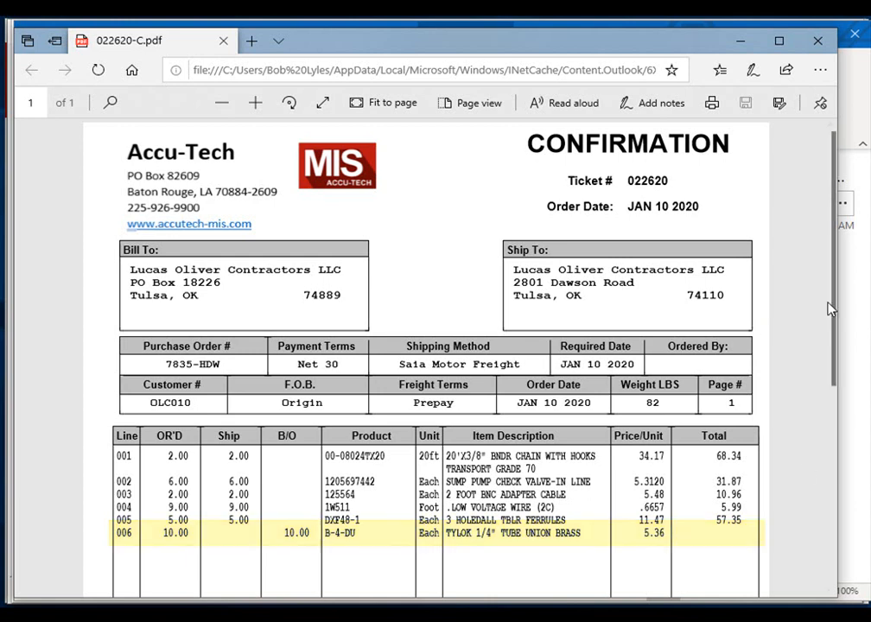
{"action": "left_click_drag", "start_coordinate": [829, 309], "coordinate": [828, 461]}
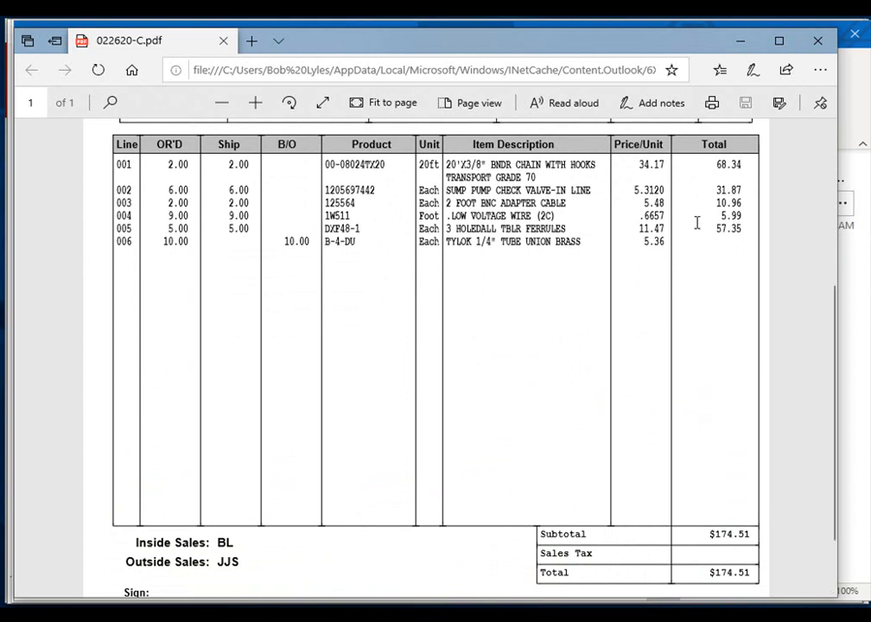
{"action": "left_click", "coordinate": [819, 50]}
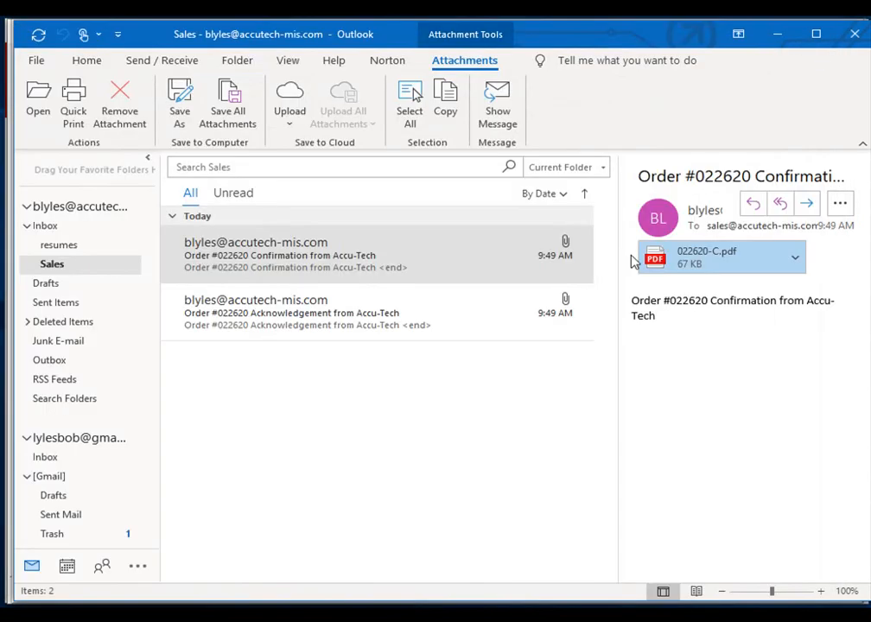
Examine the order acknowledgement email's PDF attachment, from the item lines down to the totals and back to the heading.
{"action": "left_click", "coordinate": [521, 307]}
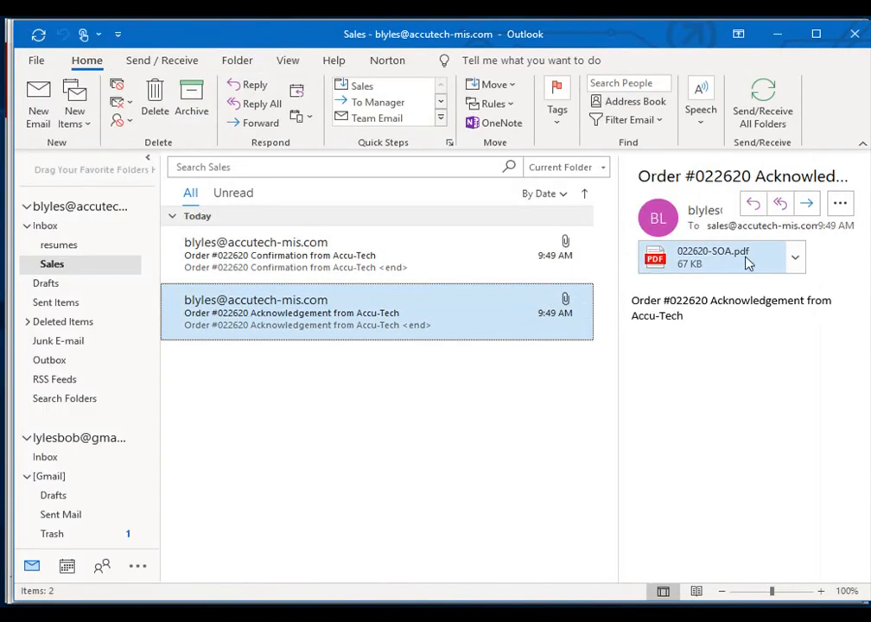
{"action": "left_click", "coordinate": [795, 258]}
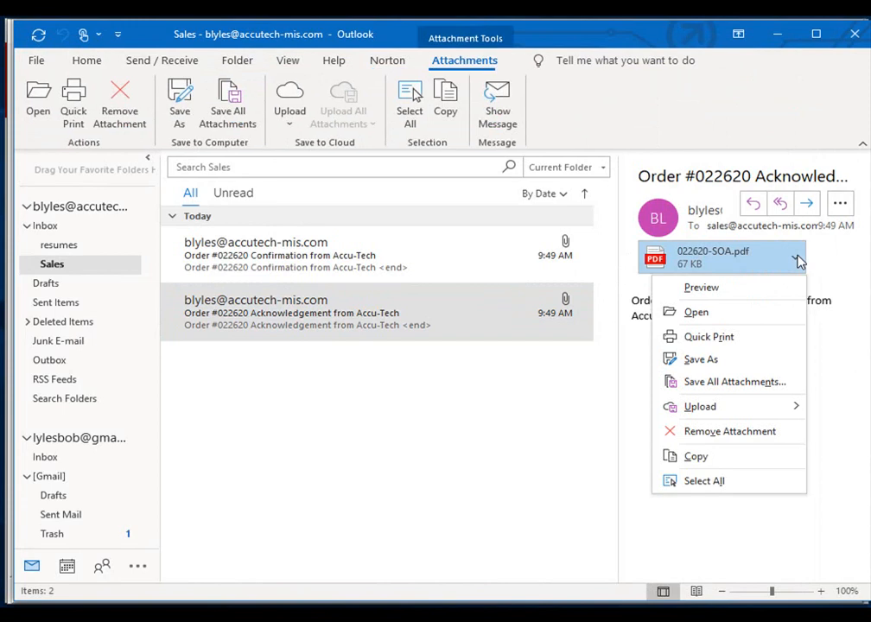
{"action": "left_click", "coordinate": [758, 315]}
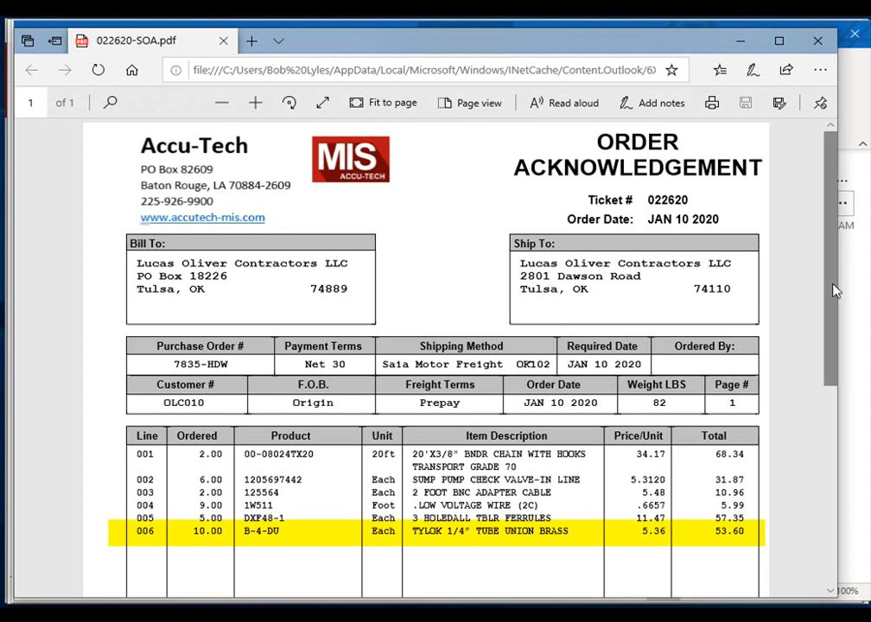
{"action": "left_click_drag", "start_coordinate": [835, 379], "coordinate": [826, 457]}
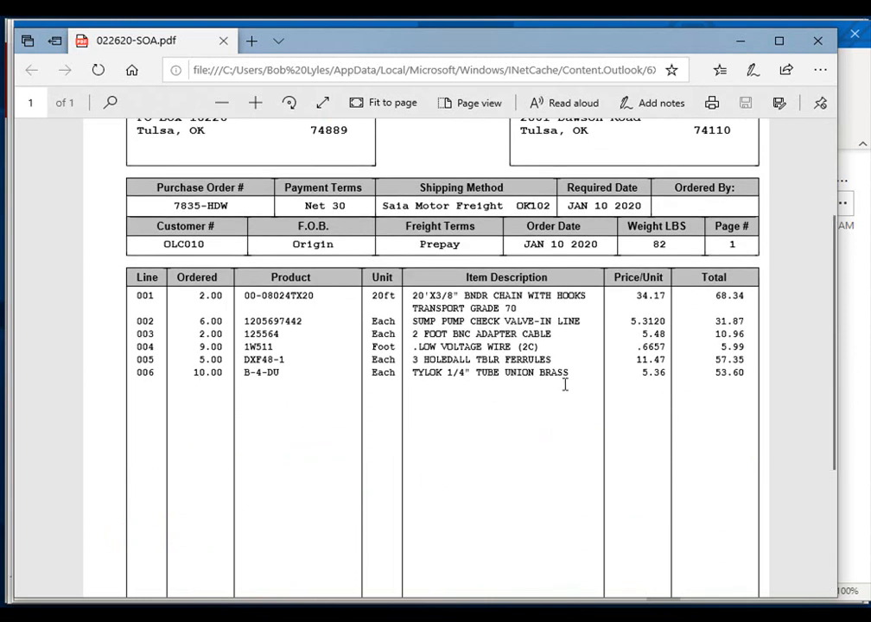
{"action": "left_click_drag", "start_coordinate": [830, 404], "coordinate": [827, 480]}
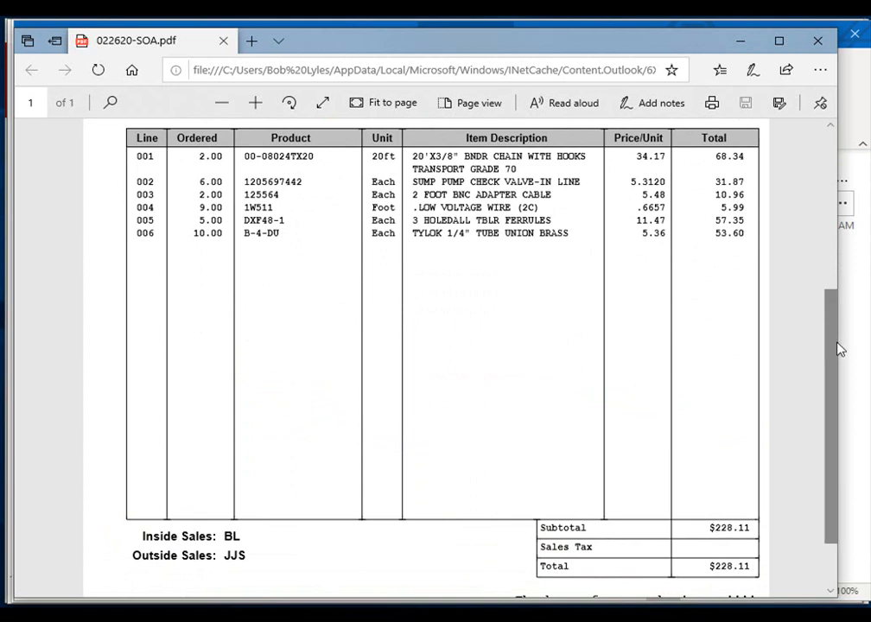
{"action": "left_click_drag", "start_coordinate": [830, 348], "coordinate": [858, 176]}
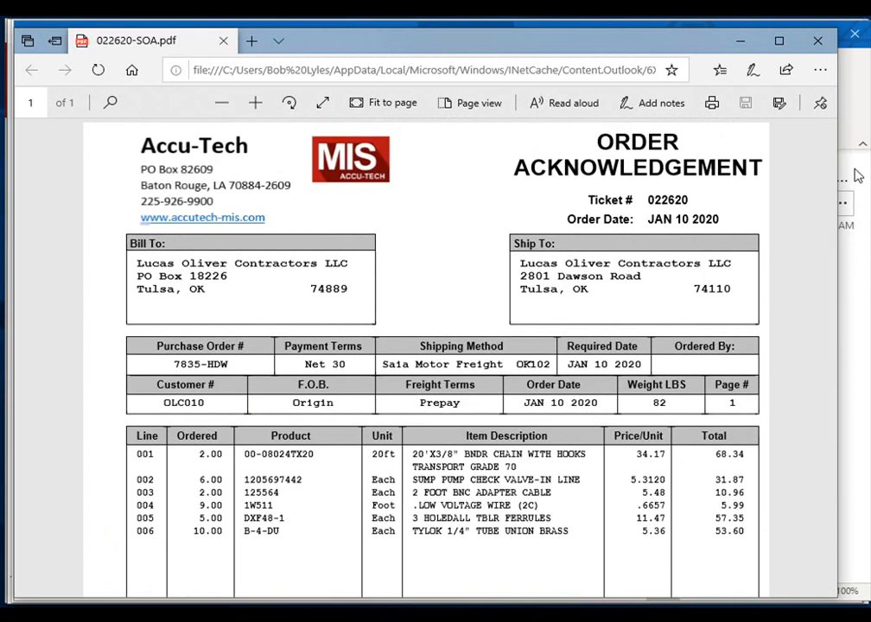